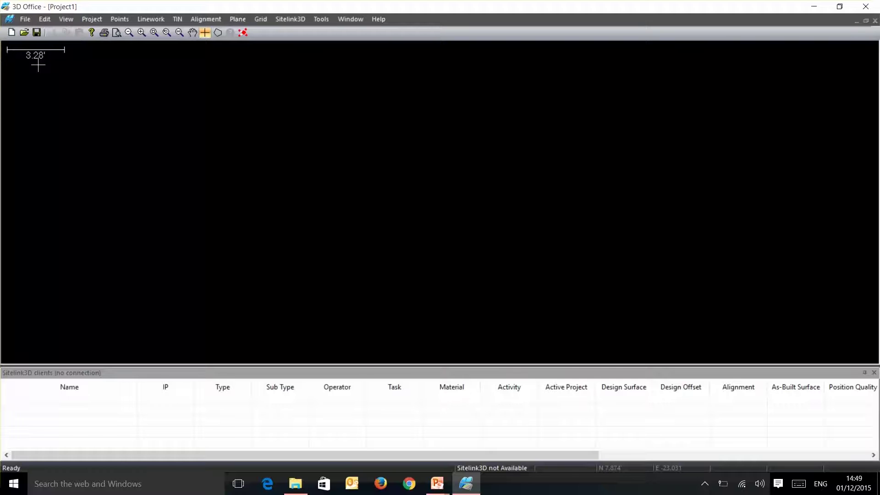
In Project Options, choose Meters, Square meters, Cubic meters, East-North-Elev and 100.000 stationing.
left_click(91, 20)
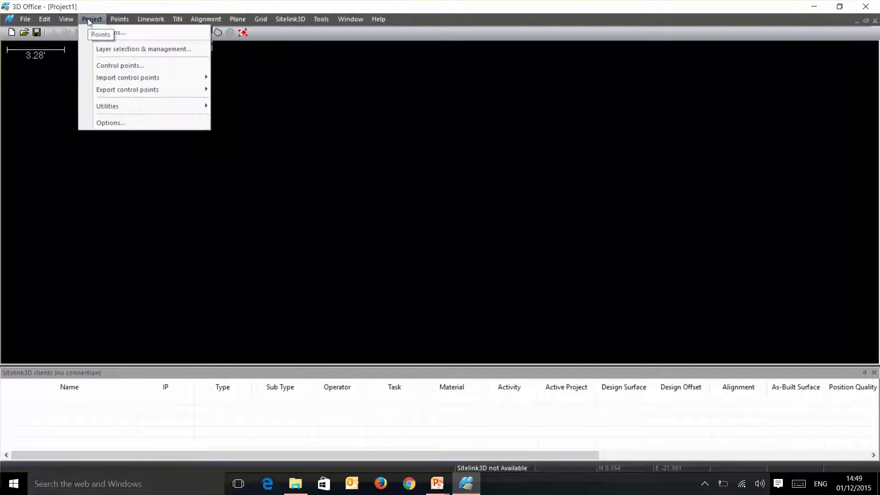
left_click(115, 123)
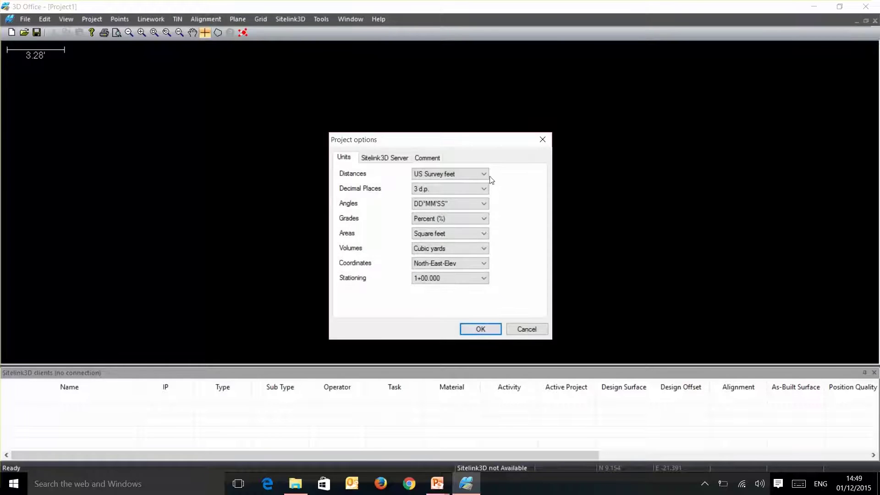
left_click(484, 175)
left_click(462, 184)
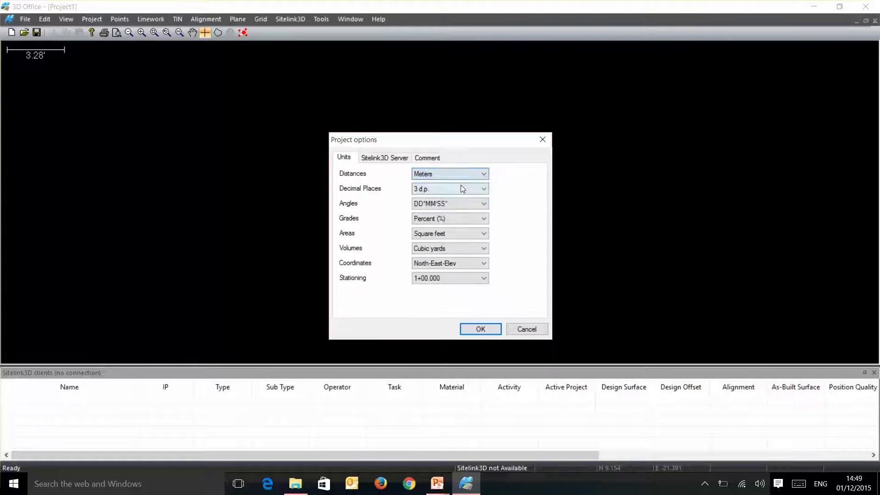
left_click(484, 234)
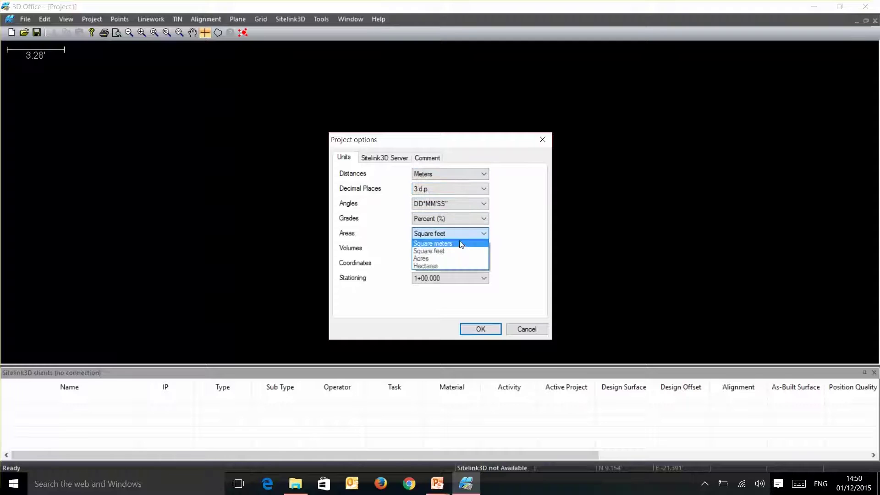
left_click(461, 244)
left_click(484, 248)
left_click(440, 258)
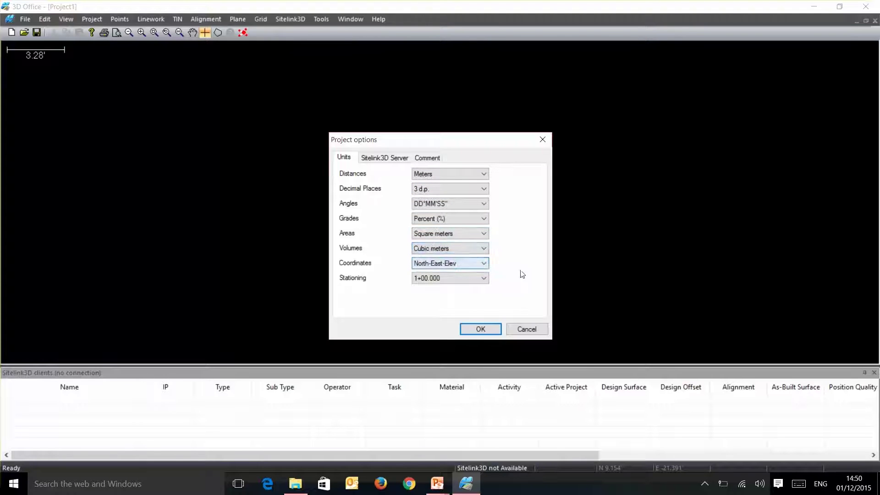
left_click(484, 263)
left_click(414, 279)
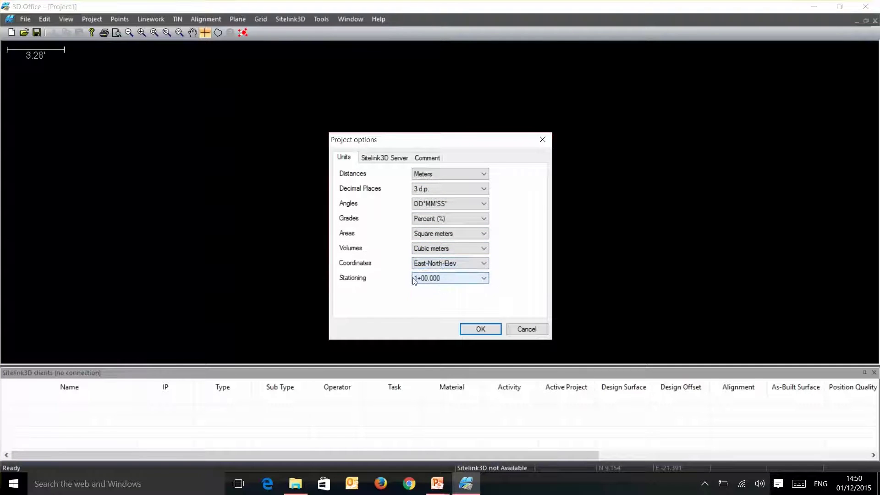
left_click(468, 281)
left_click(438, 287)
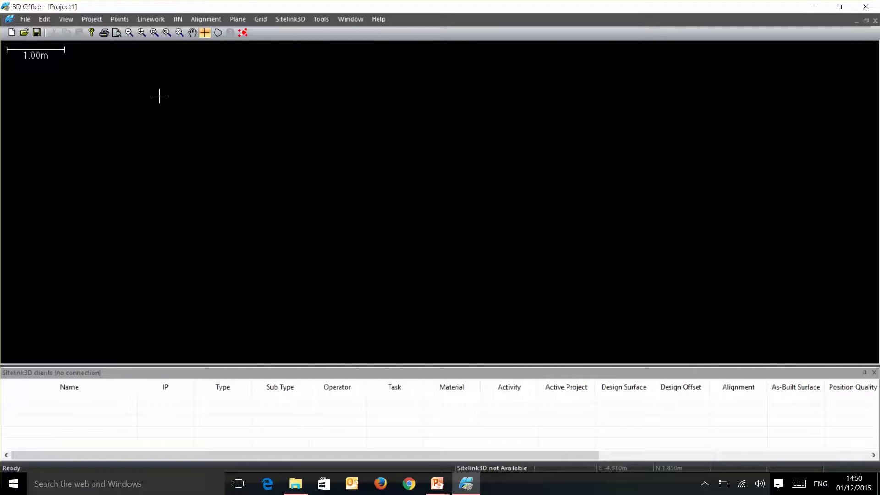
Start an AutoCAD linework import and select TRIBUTARY FINISHED LEVEL - REV C1 from customer MC models\video files.
left_click(148, 19)
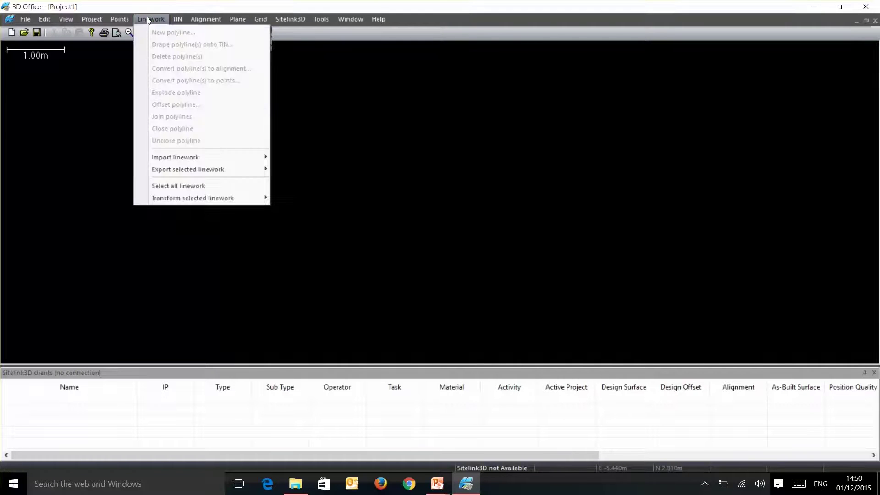
mouse_move(238, 159)
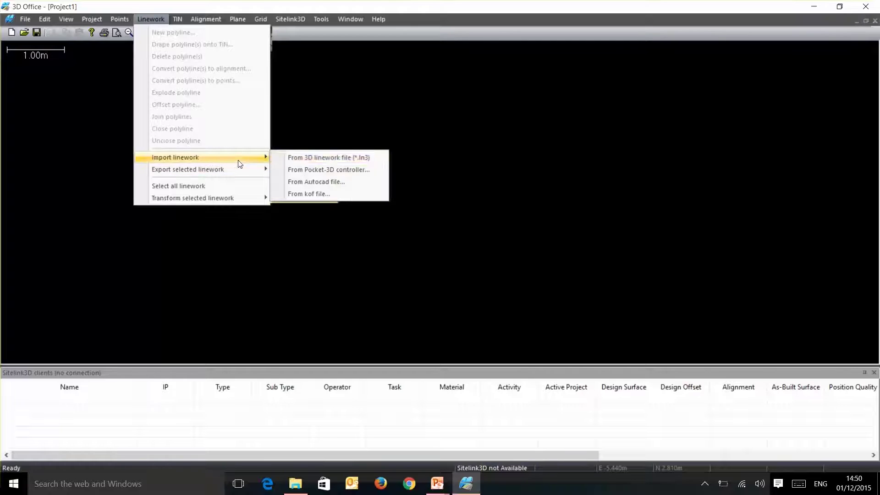
left_click(310, 182)
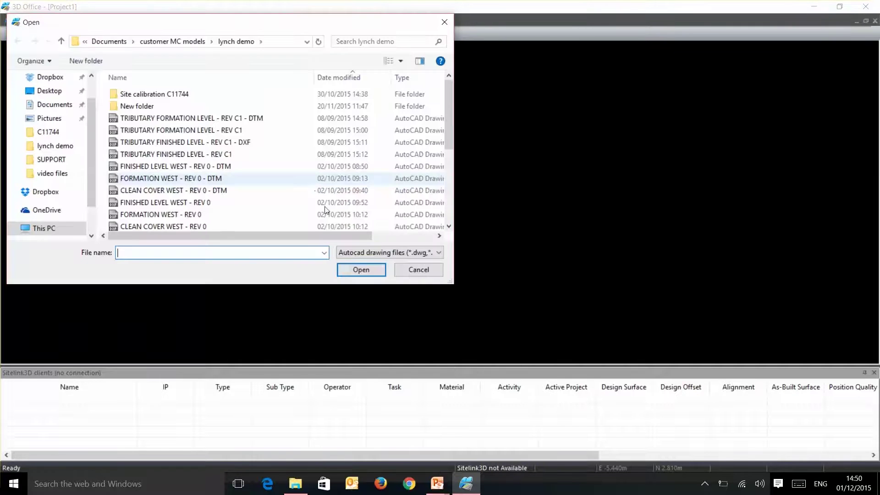
left_click(155, 41)
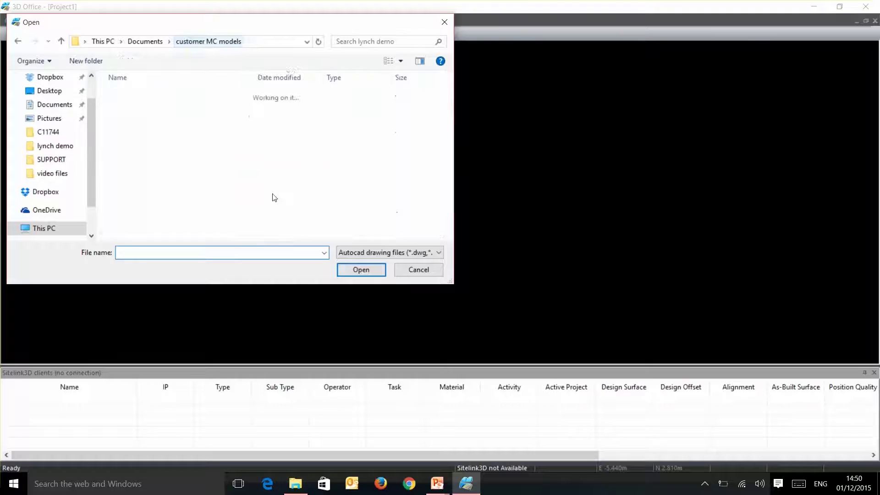
double_click(158, 214)
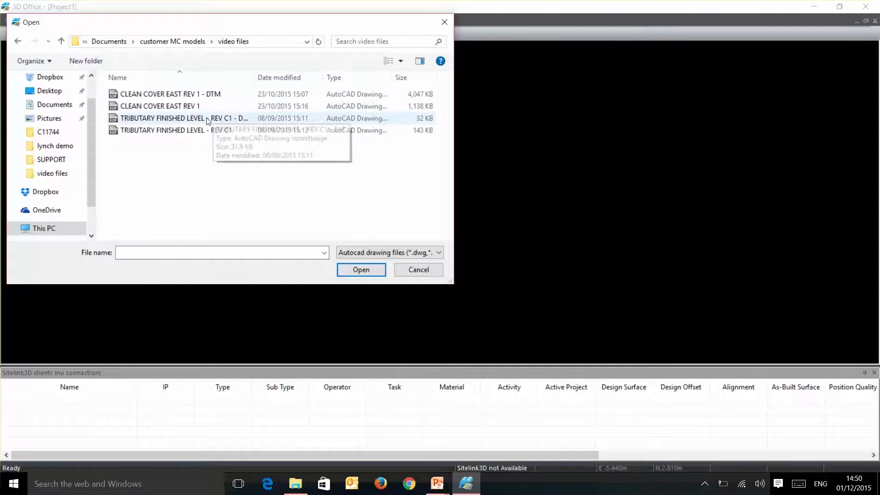
left_click(162, 130)
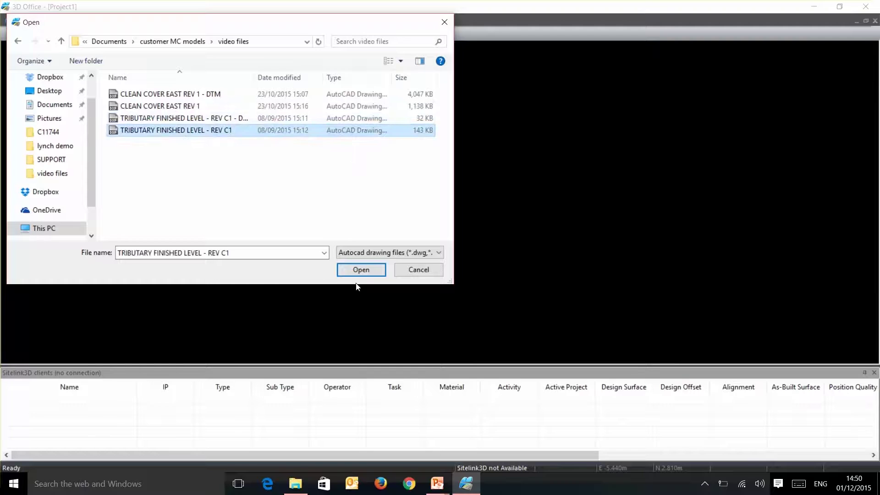
left_click(358, 265)
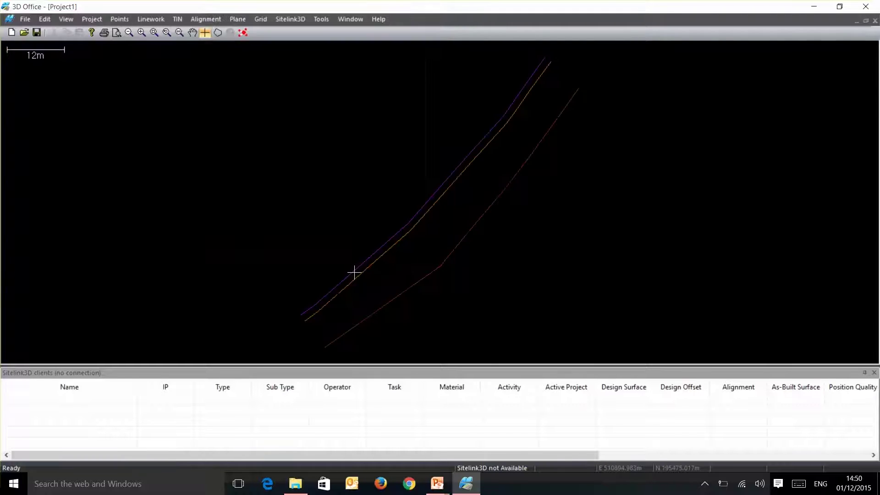
scroll(471, 177, "down", 1)
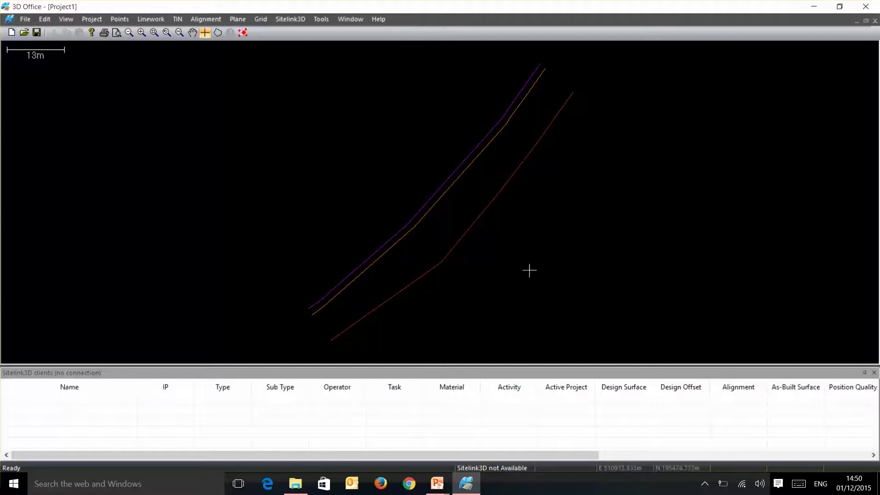
left_click(92, 21)
left_click(101, 49)
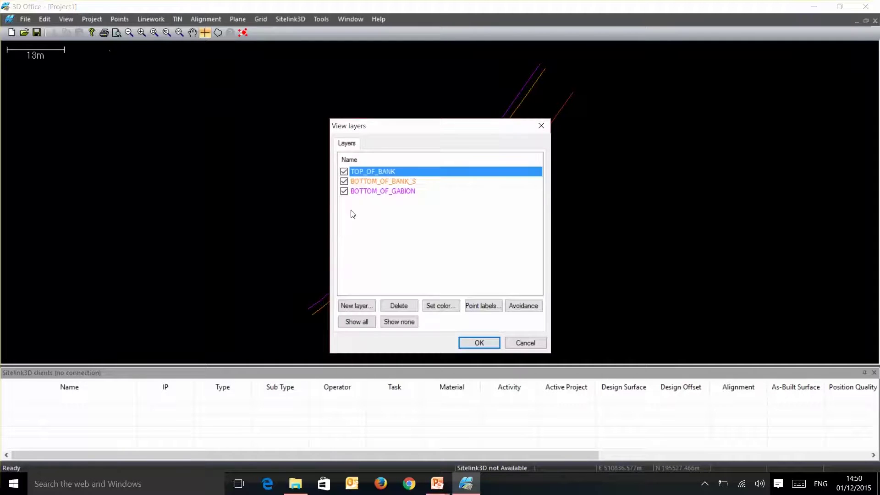
left_click(371, 184)
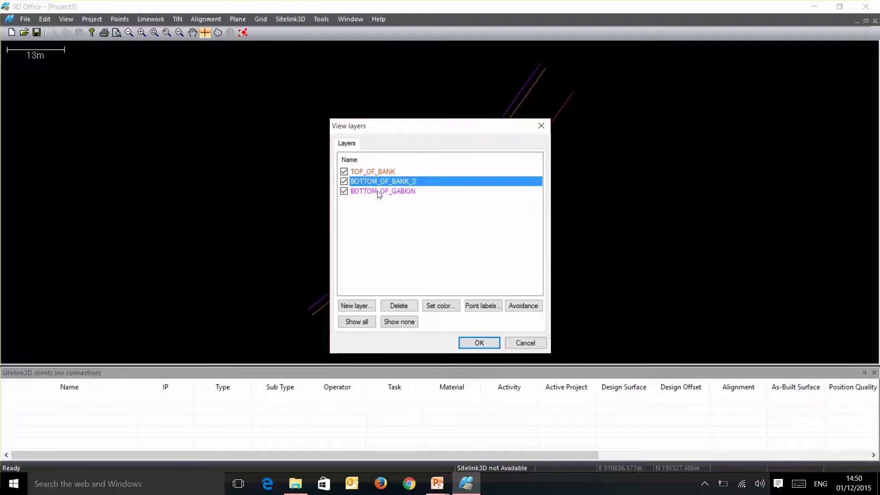
left_click(379, 191)
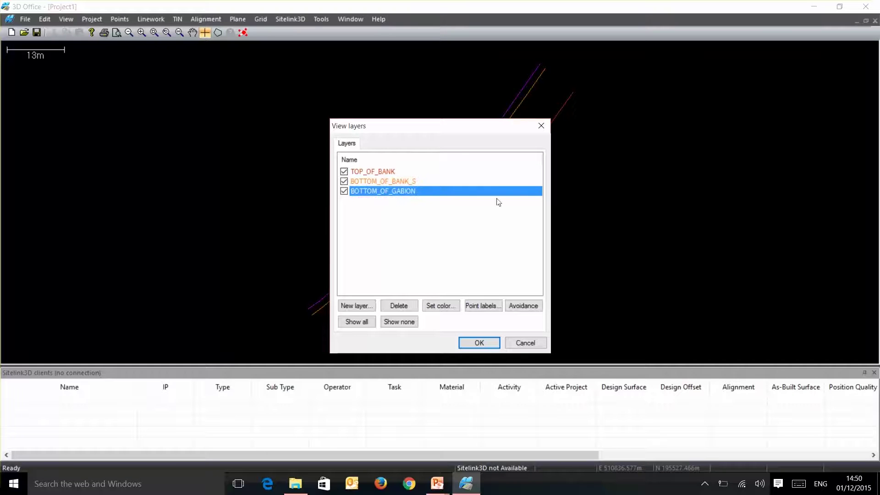
left_click(372, 173)
left_click(479, 342)
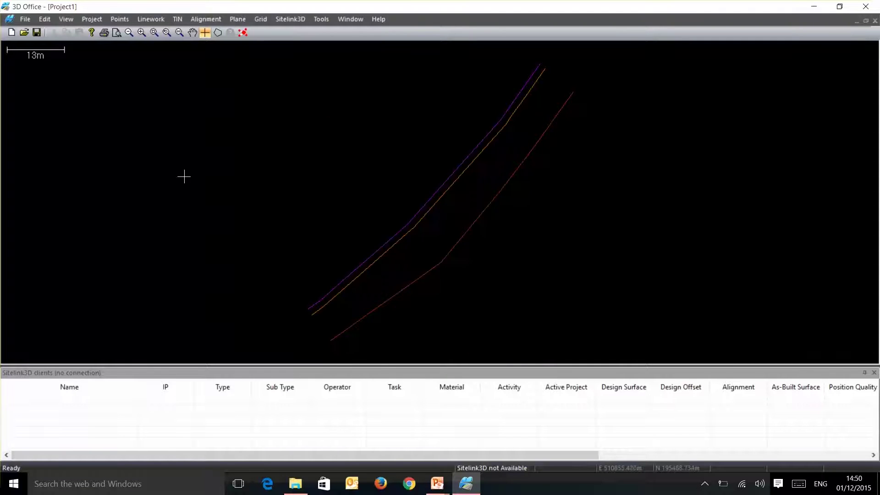
Load TRIBUTARY FINISHED LEVEL - REV C1 - DXF as a TIN surface and frame it in plan.
left_click(175, 20)
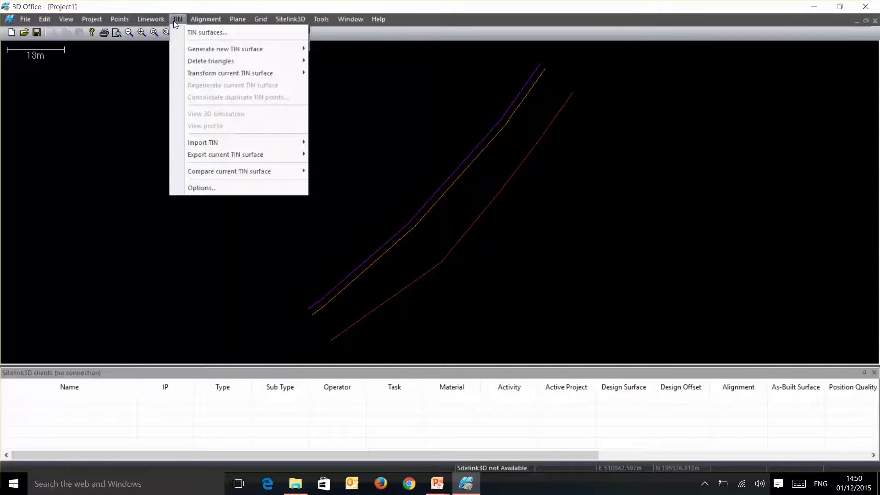
mouse_move(237, 140)
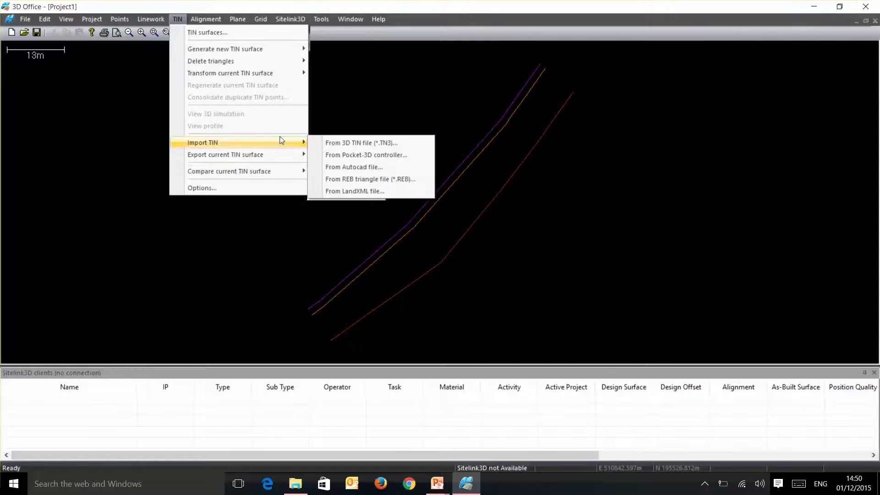
left_click(354, 167)
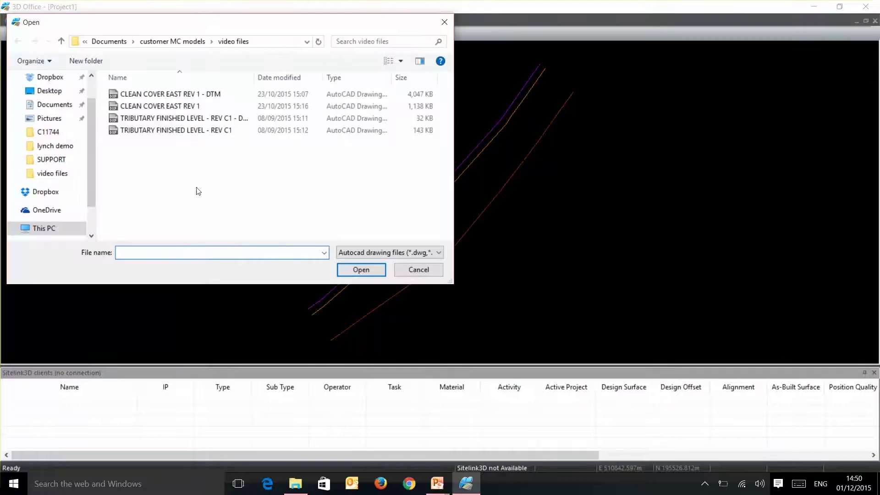
left_click(220, 119)
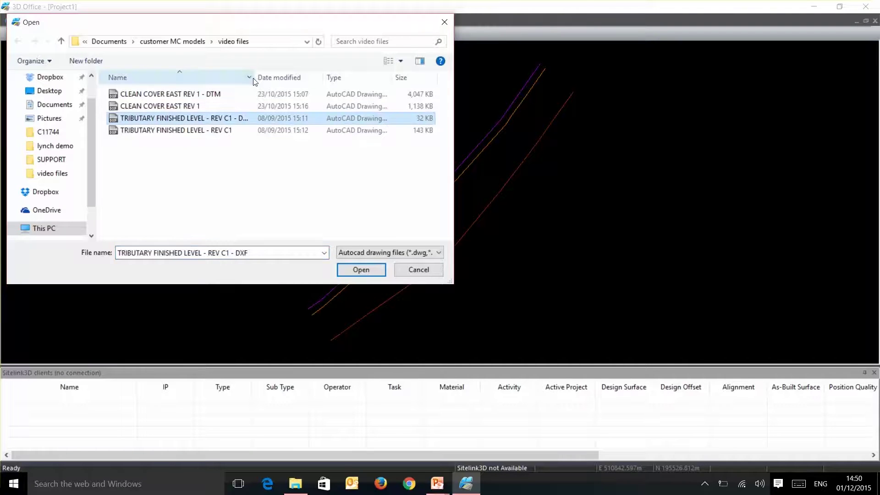
double_click(263, 78)
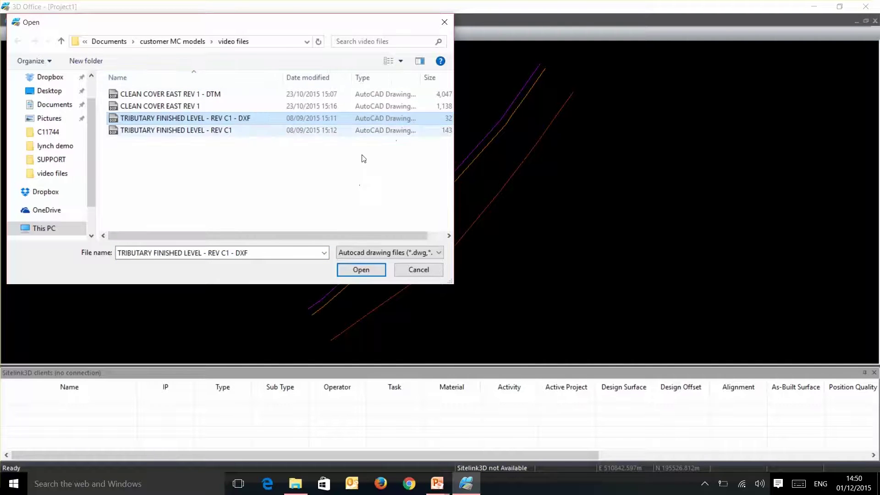
left_click_drag(277, 234, 327, 234)
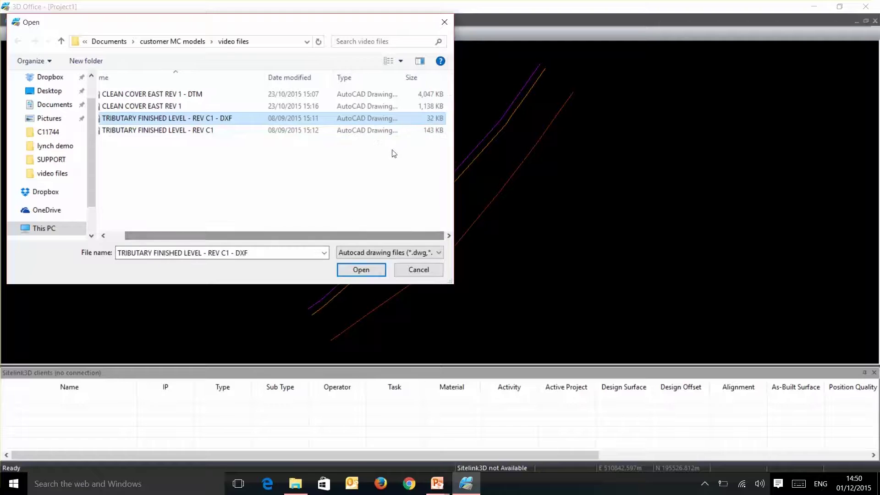
left_click(361, 270)
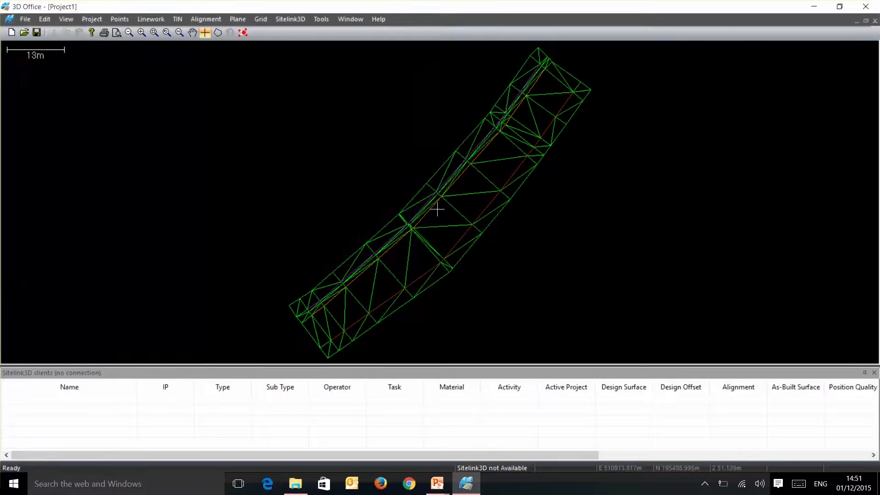
middle_click_drag(436, 208, 357, 194)
scroll(368, 202, "down", 3)
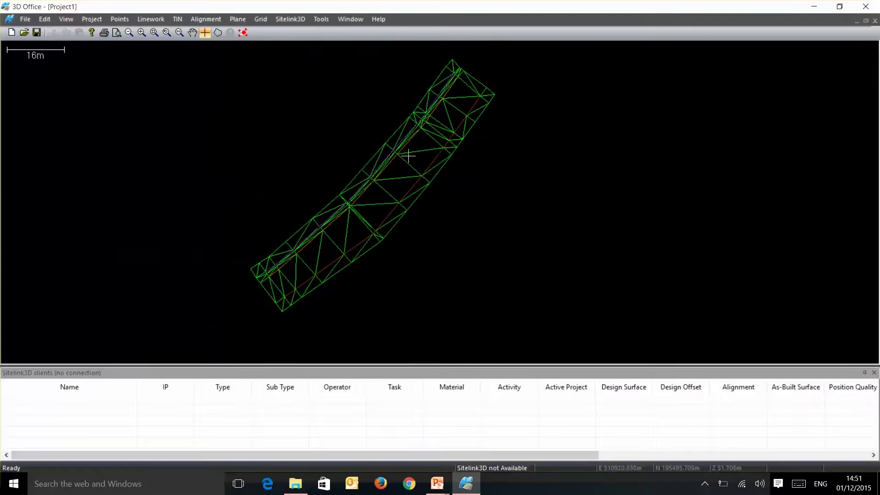
middle_click_drag(349, 162, 355, 152)
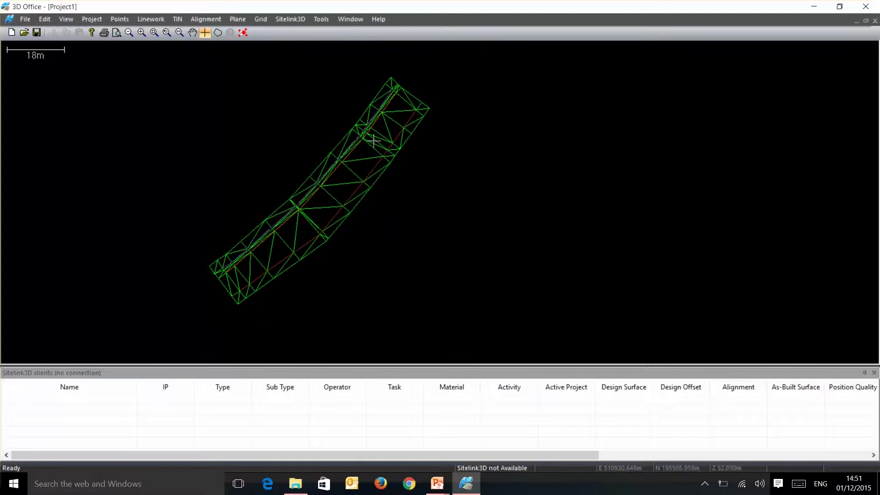
left_click(178, 19)
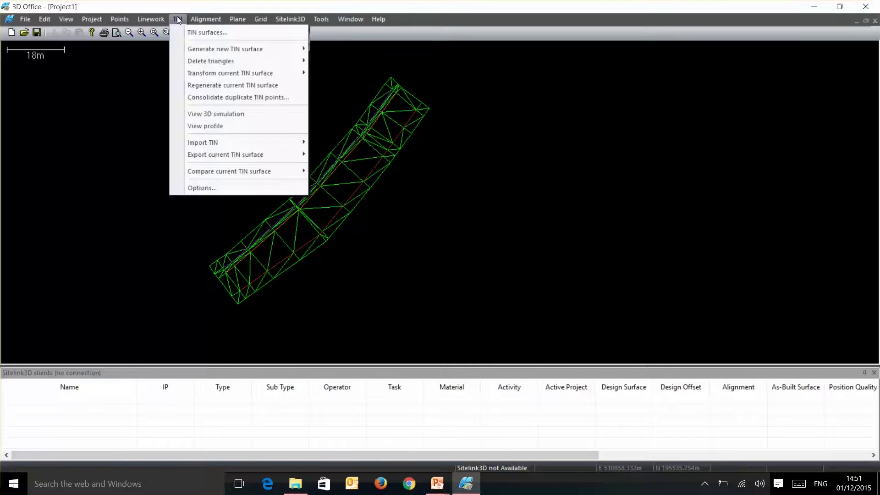
left_click(207, 126)
left_click(215, 248)
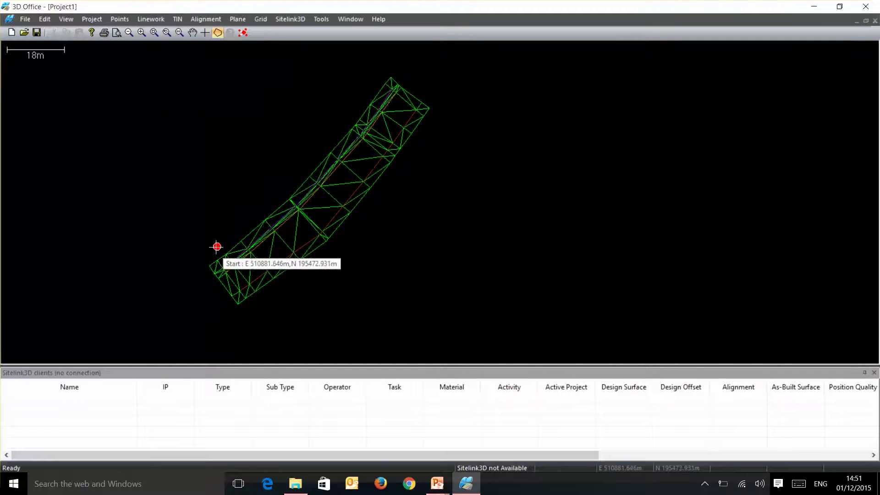
left_click(221, 252)
left_click_drag(222, 251, 256, 302)
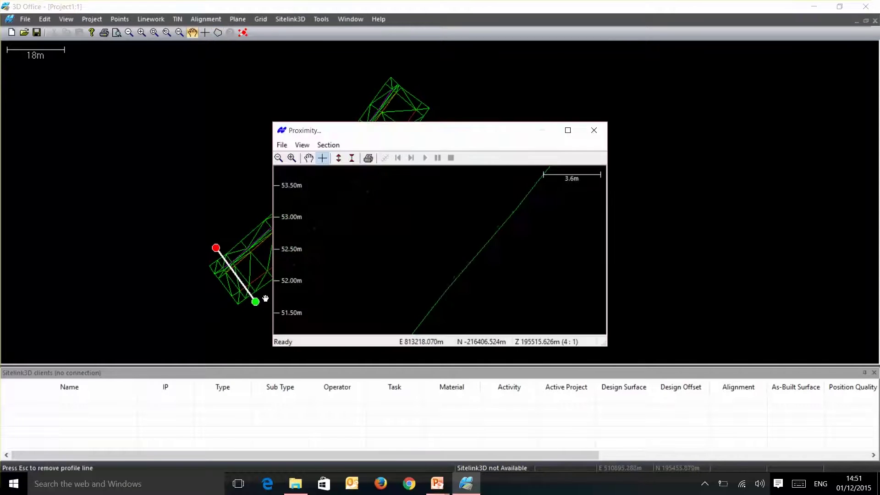
left_click_drag(406, 140, 496, 87)
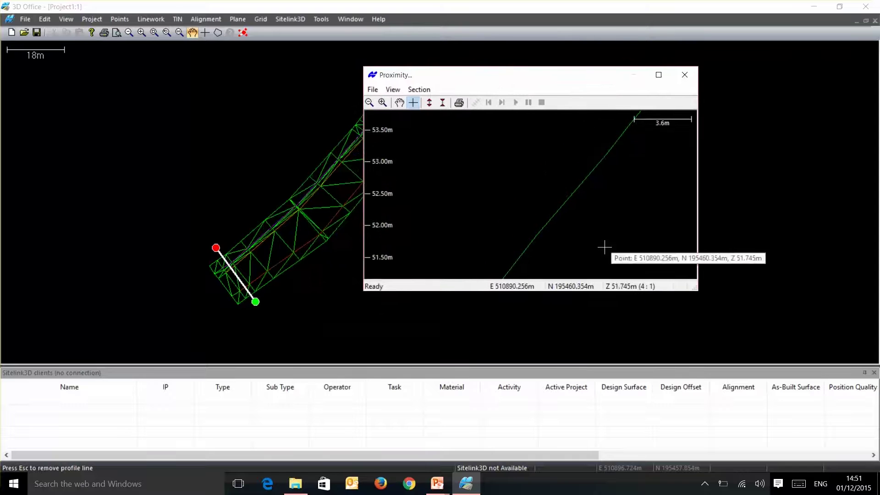
left_click(443, 102)
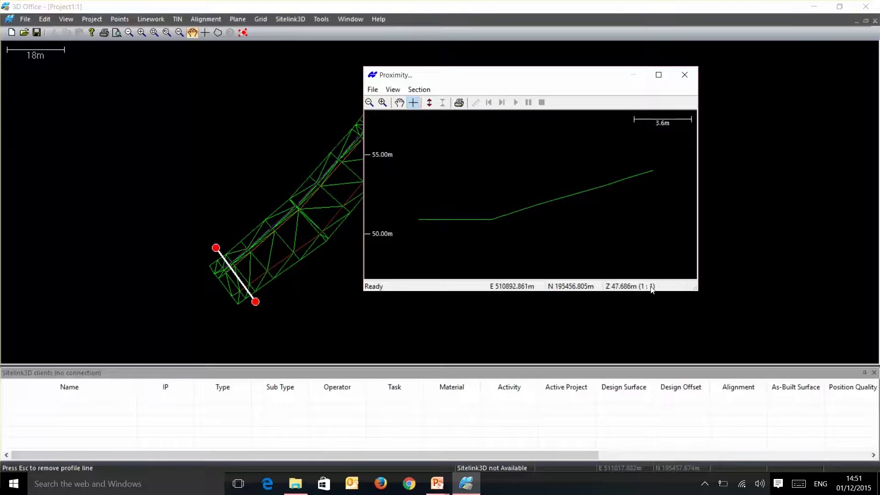
left_click_drag(497, 78, 574, 71)
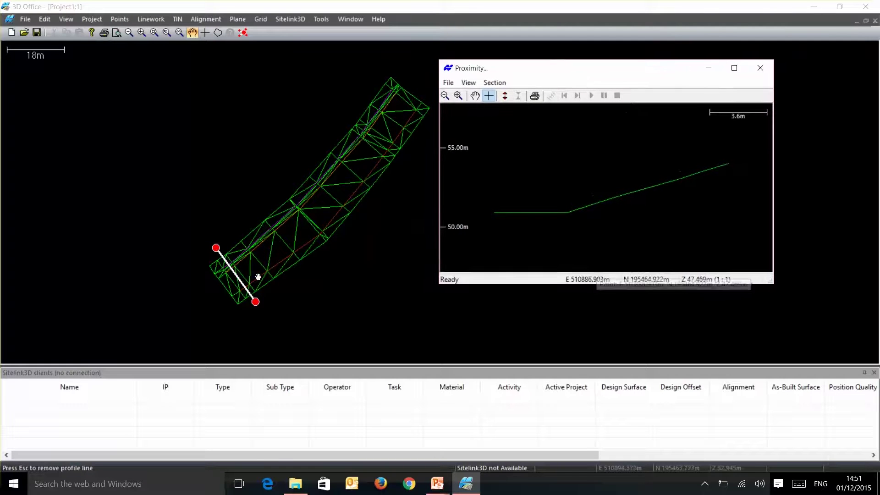
left_click_drag(234, 275, 313, 204)
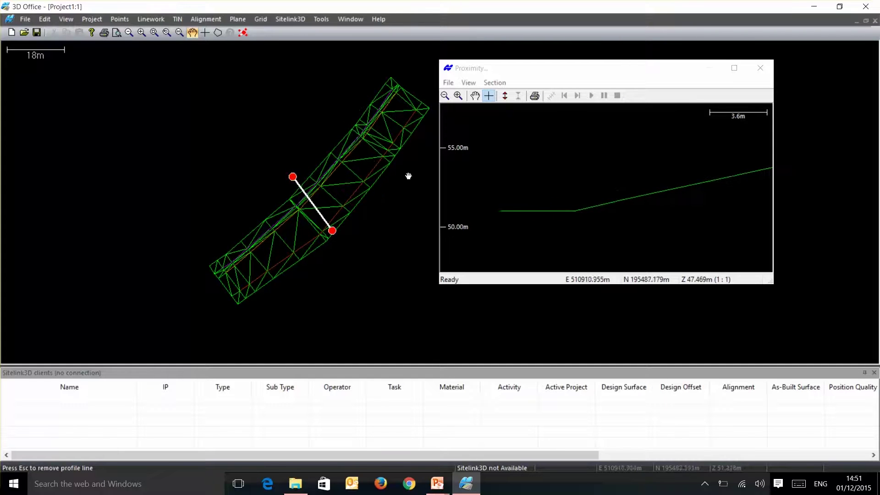
left_click(506, 96)
left_click(505, 96)
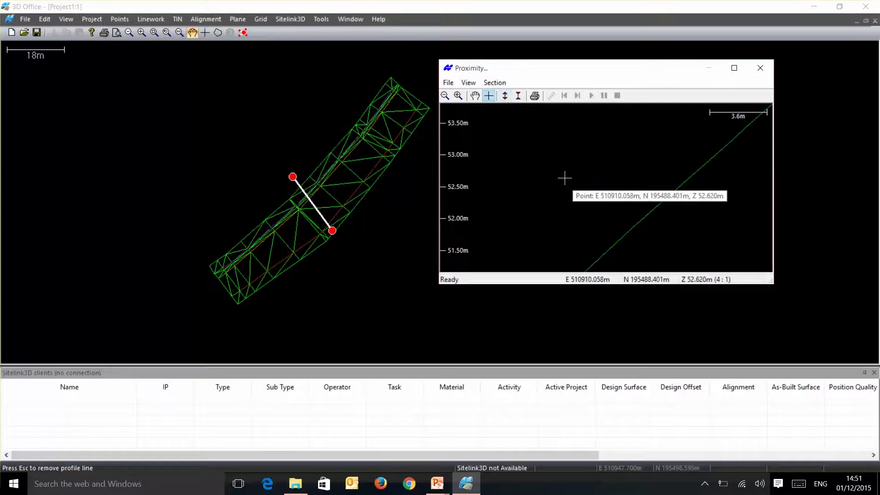
scroll(565, 178, "down", 2)
left_click(475, 95)
left_click_drag(477, 208, 538, 174)
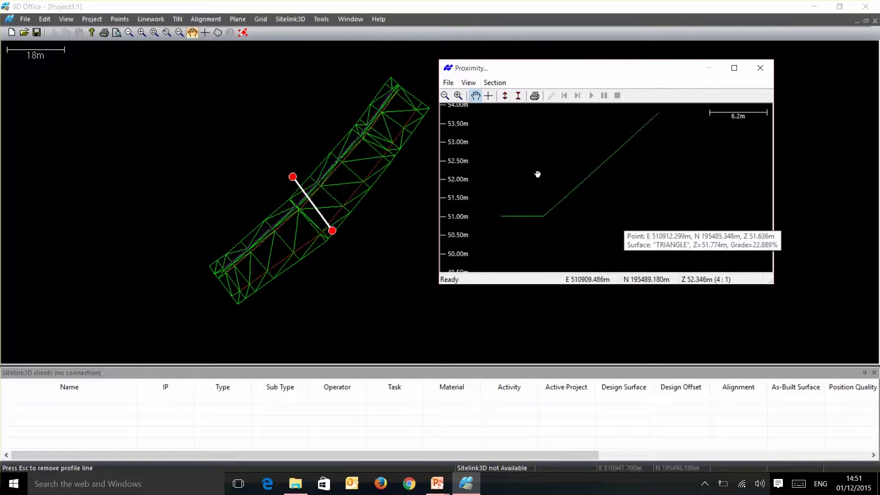
scroll(537, 175, "up", 1)
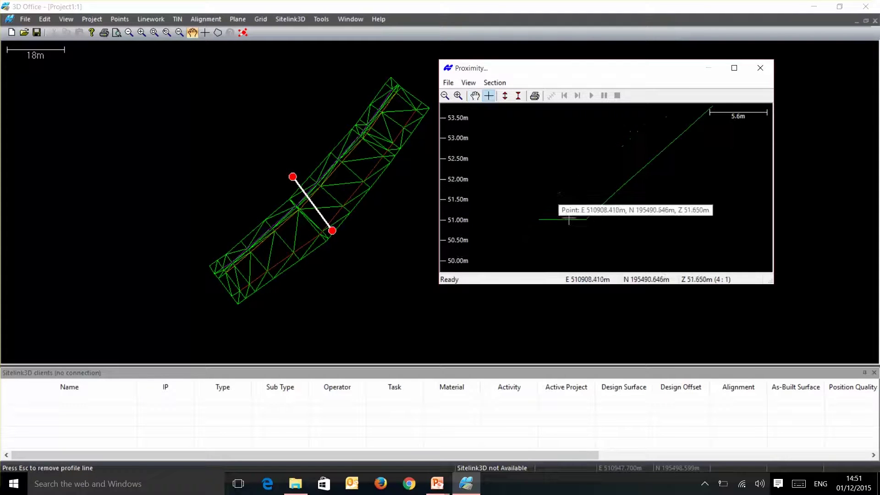
Close the profile window and open a 3D machine simulation on the TIN surface.
left_click(770, 69)
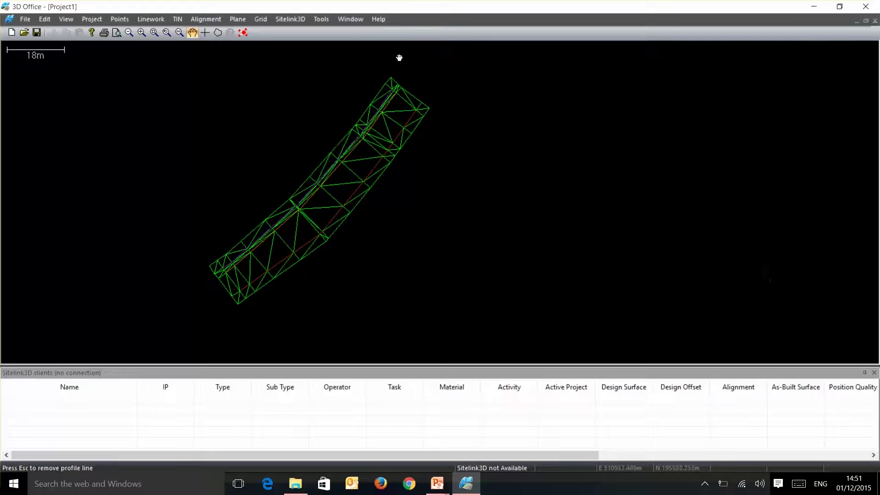
left_click(177, 18)
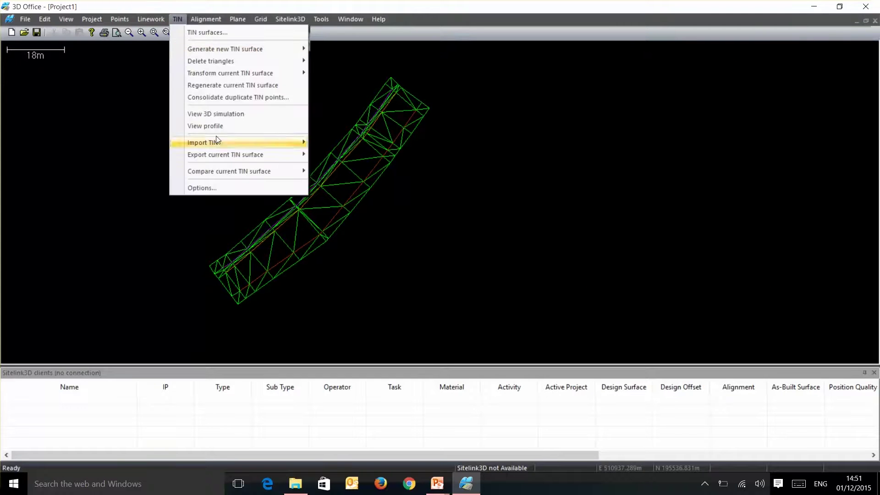
left_click(227, 115)
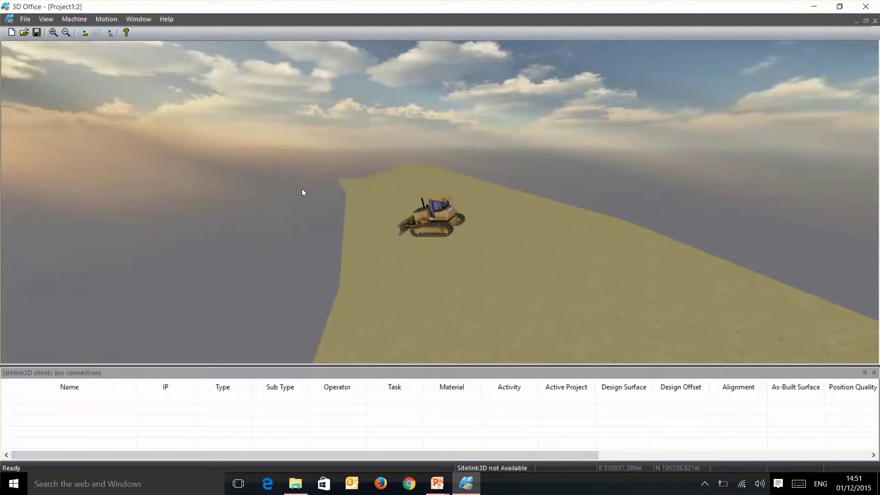
Overlay the surface wireframe, orbit around the terrain and dozer, then close the 3D view.
left_click(42, 19)
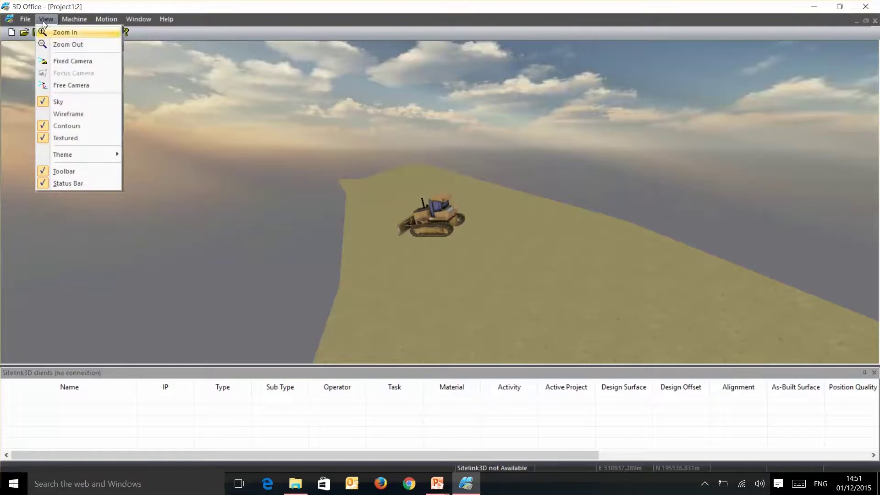
left_click(67, 114)
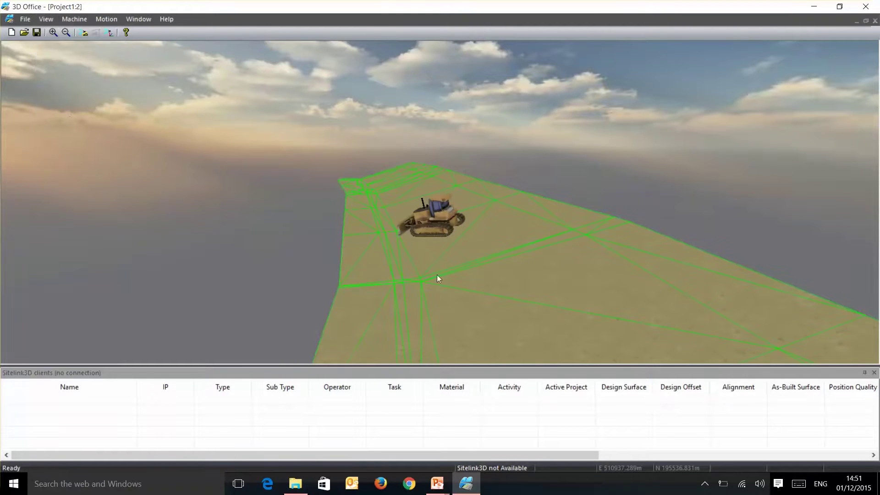
left_click_drag(379, 314, 694, 265)
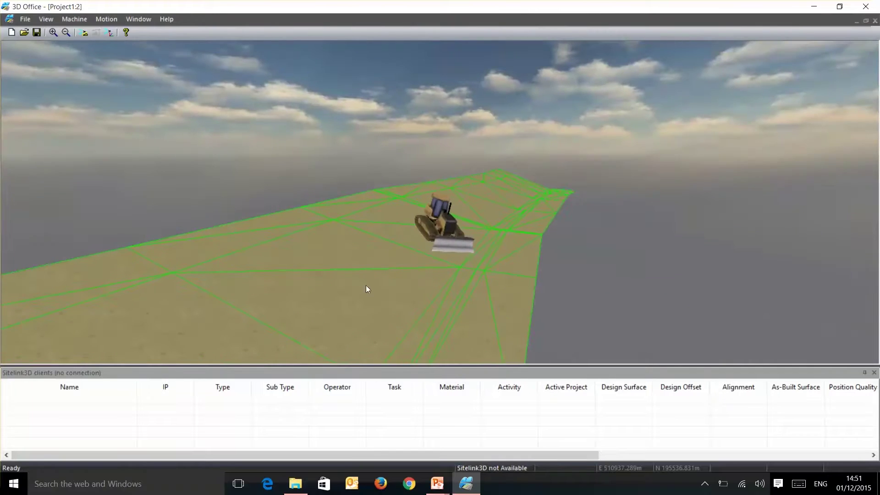
left_click_drag(366, 290, 500, 296)
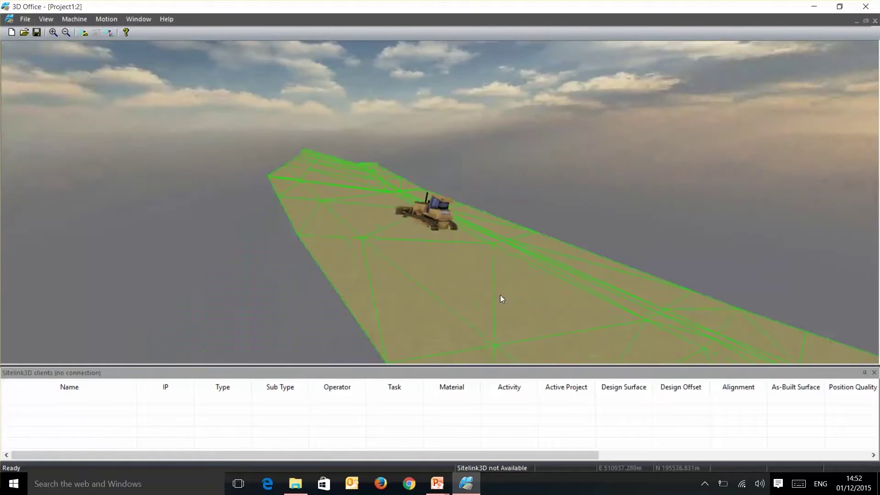
left_click(875, 21)
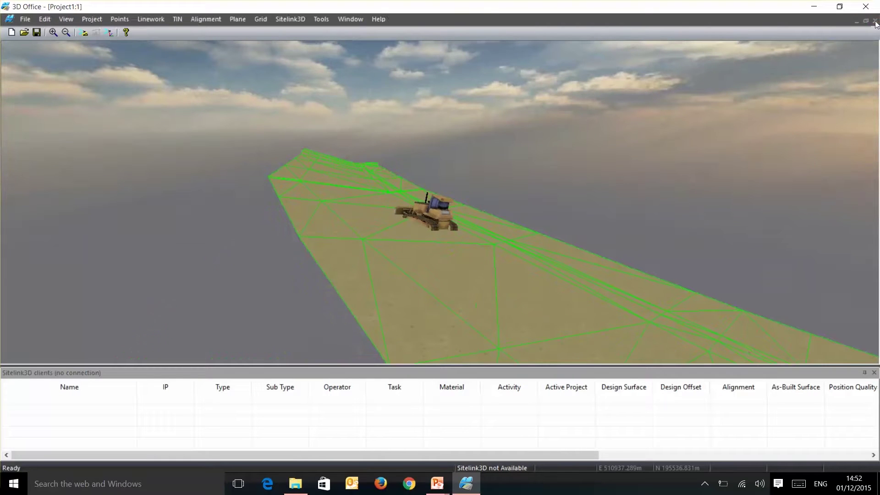
scroll(269, 181, "down", 3)
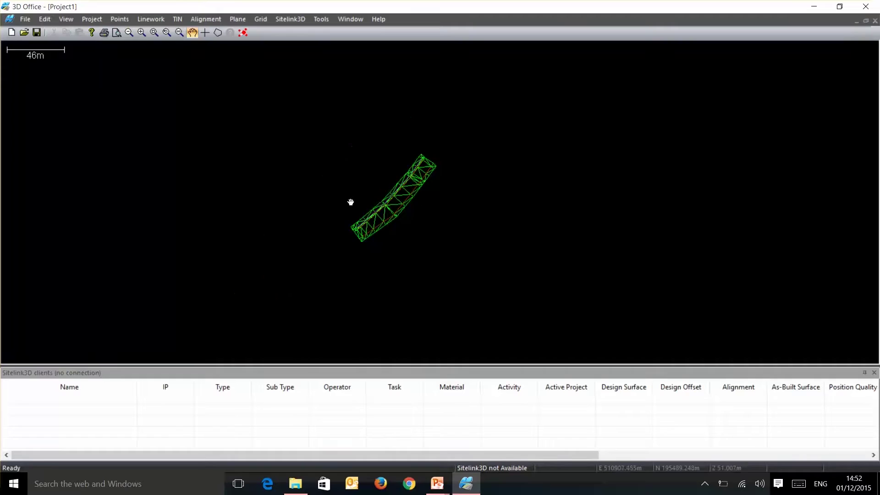
scroll(350, 201, "up", 1)
scroll(358, 180, "up", 3)
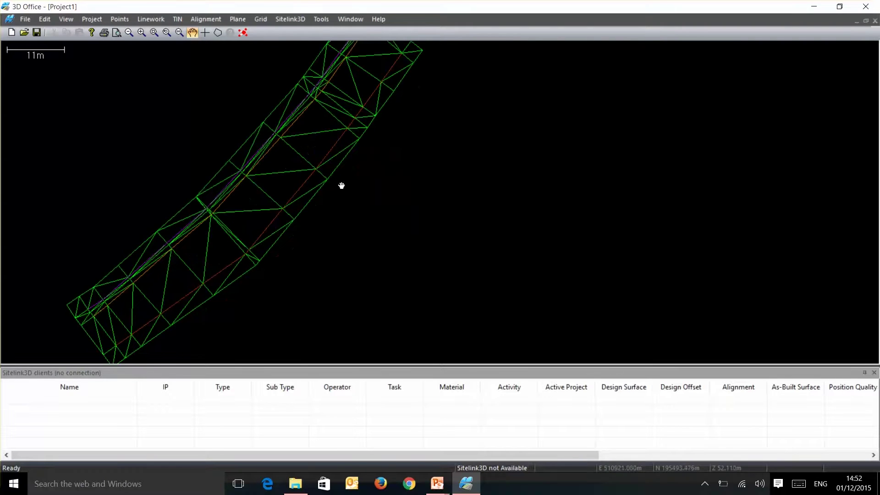
left_click_drag(342, 186, 381, 191)
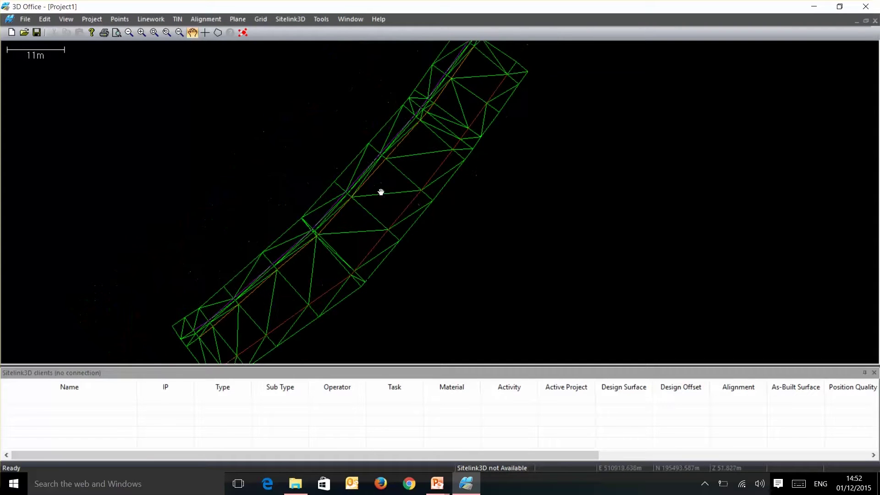
left_click(675, 466)
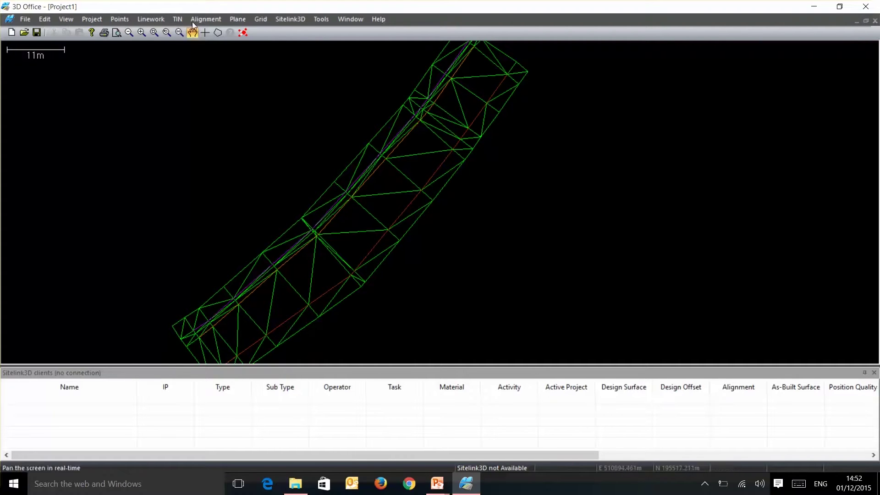
left_click(205, 32)
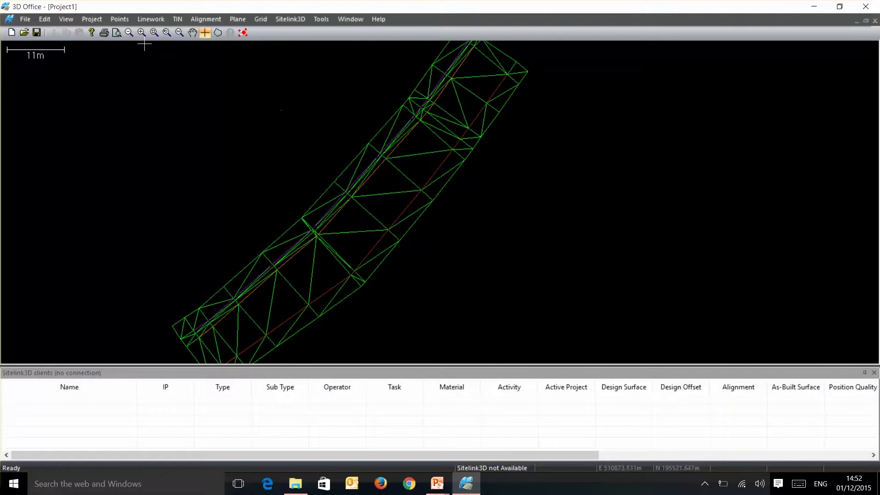
scroll(196, 137, "down", 3)
middle_click_drag(415, 210, 321, 168)
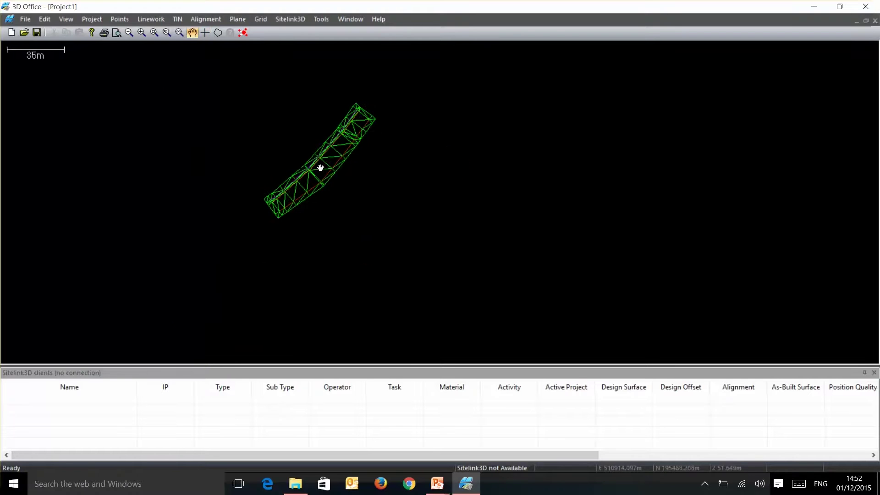
Import control points from the Project2 GC3 file, replacing existing control points and localization data.
left_click(86, 18)
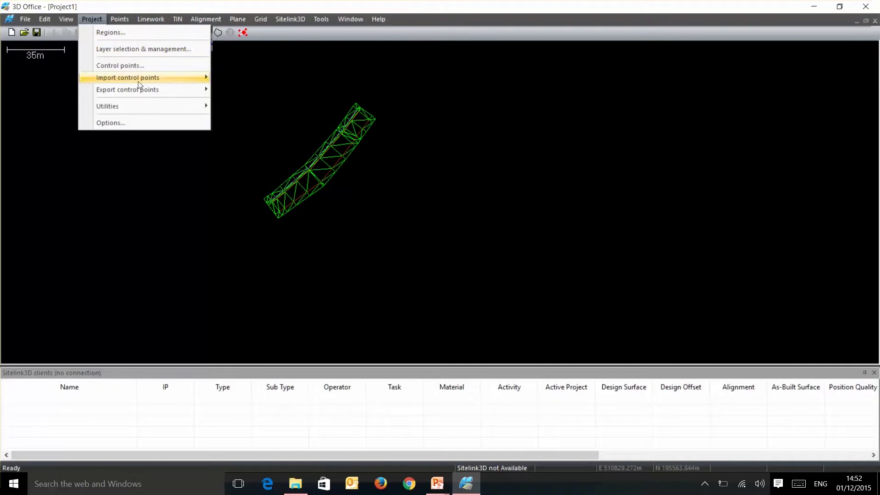
mouse_move(136, 82)
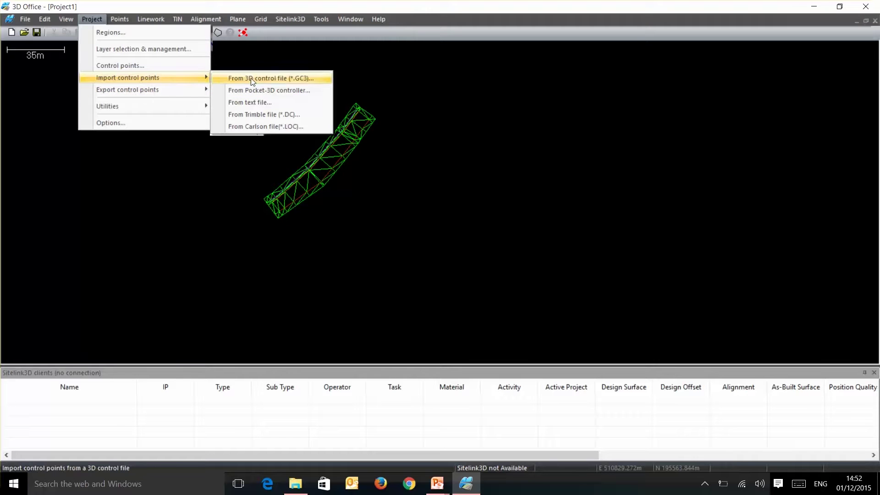
left_click(299, 81)
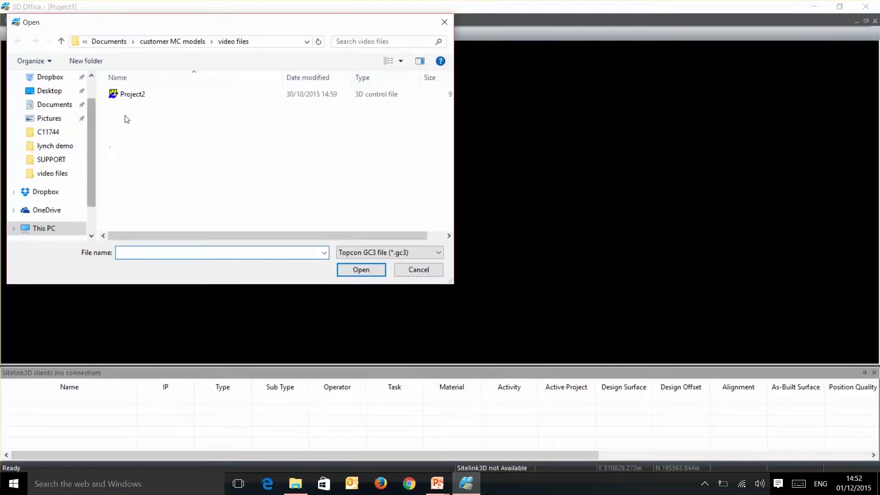
left_click(133, 96)
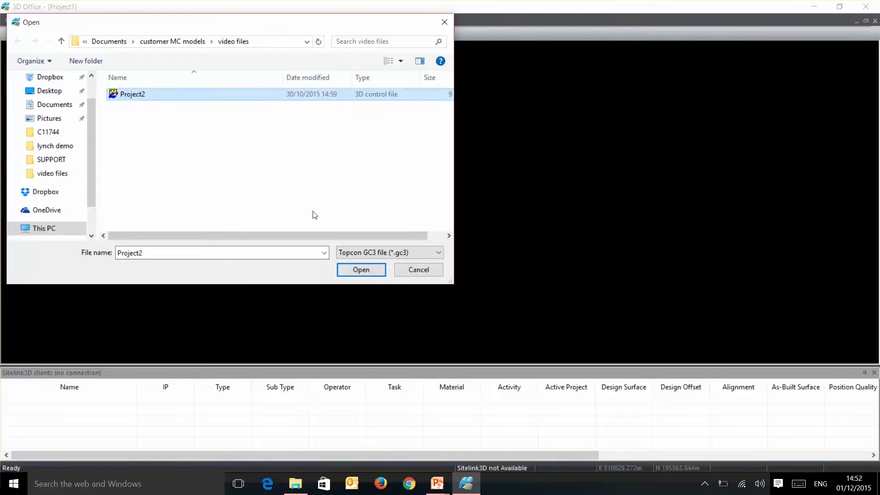
left_click(357, 268)
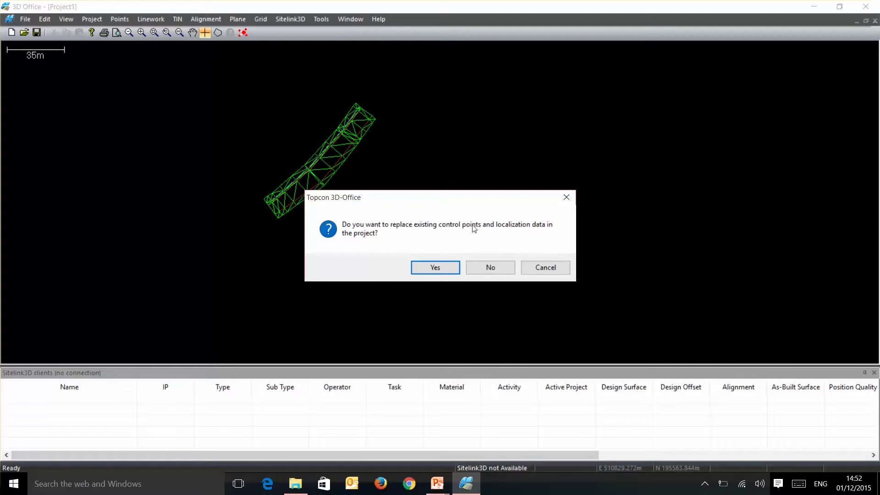
left_click(439, 267)
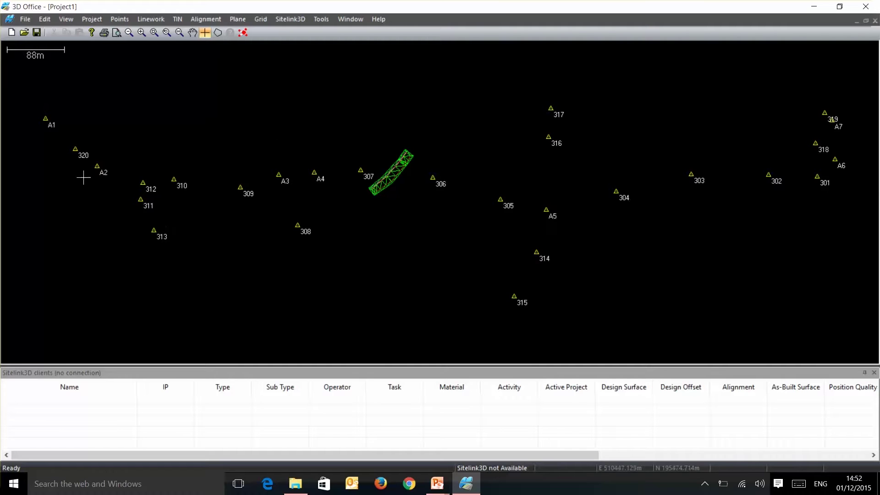
left_click(88, 20)
left_click(125, 66)
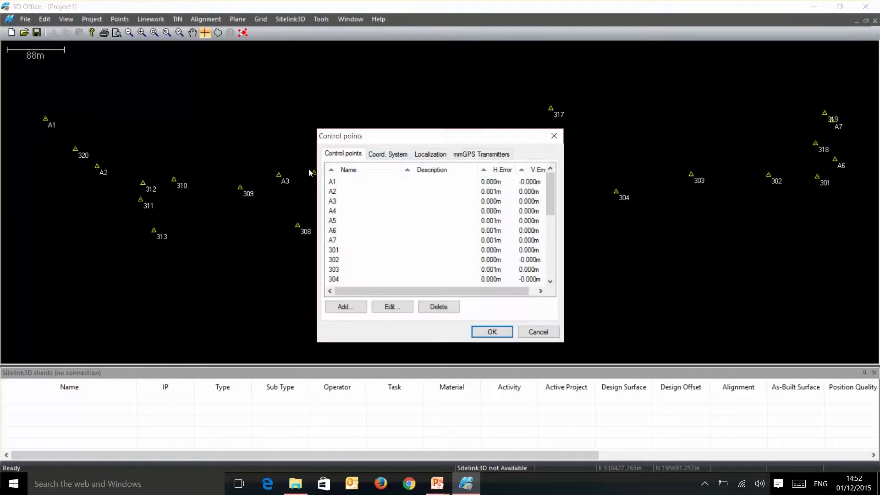
double_click(368, 182)
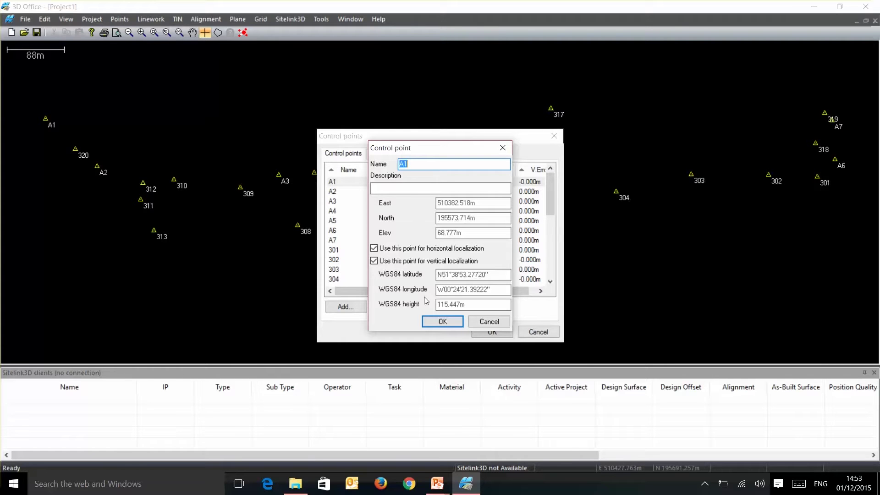
left_click(443, 321)
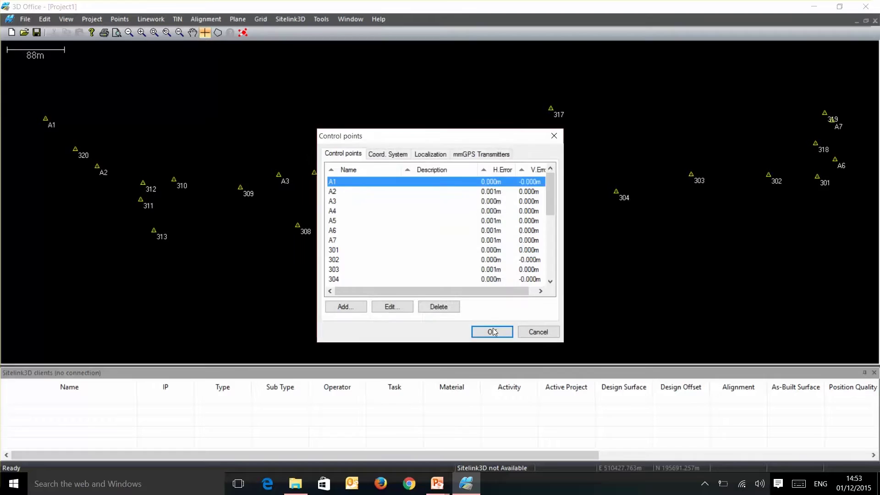
left_click(492, 331)
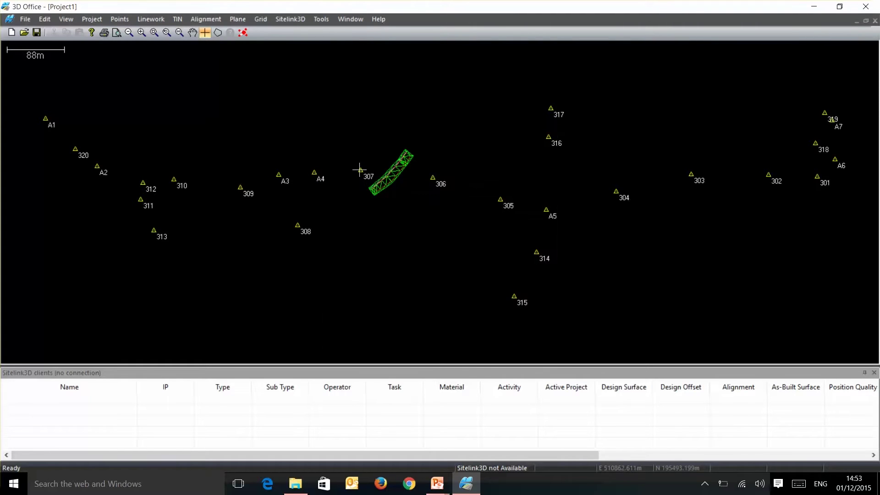
Save the project as 'project 2' in 3D Project (*.tp3) format in video files.
left_click(25, 19)
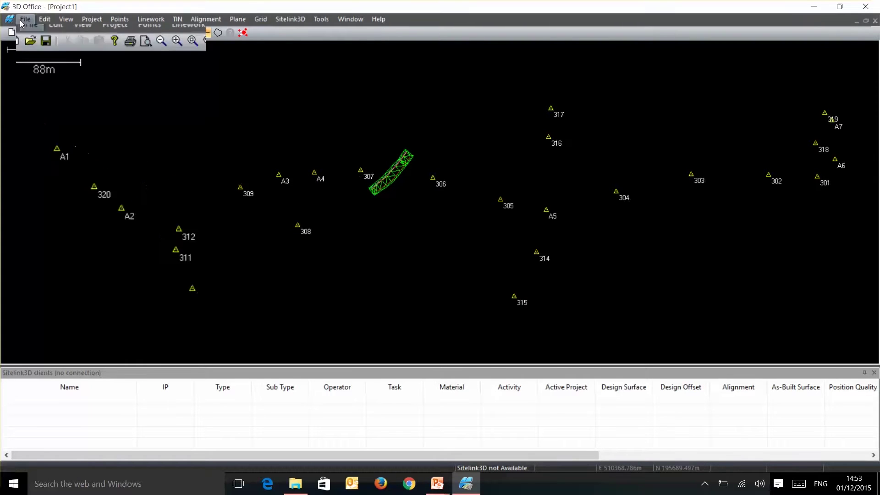
left_click(41, 81)
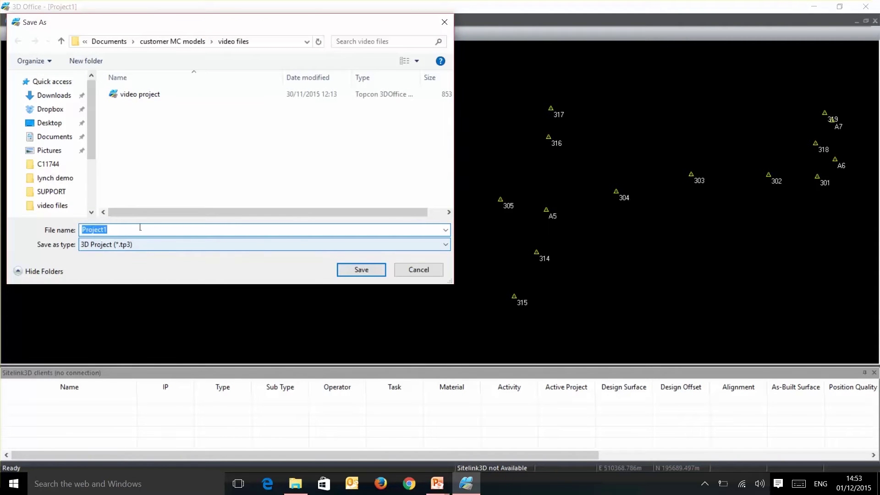
type("pr")
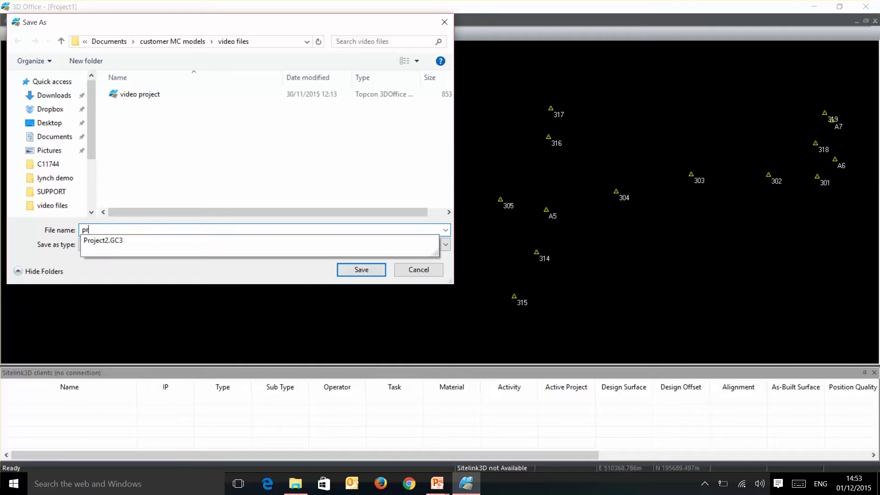
type("oject 2")
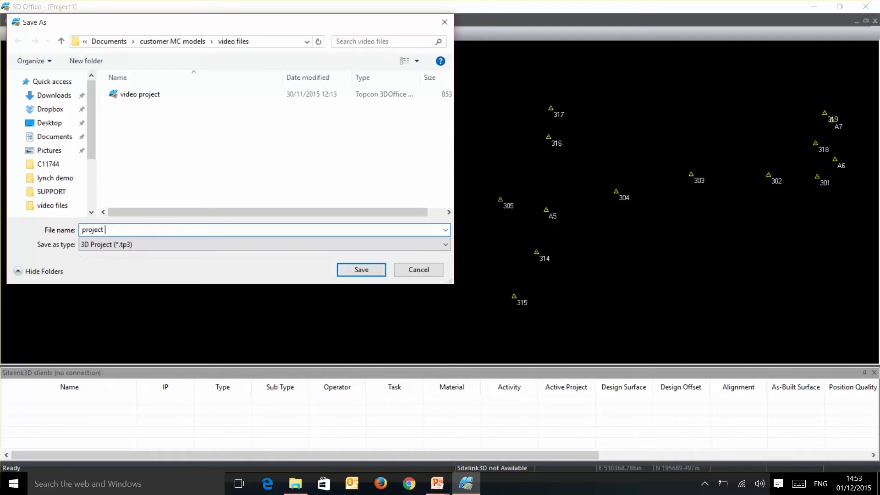
left_click(359, 270)
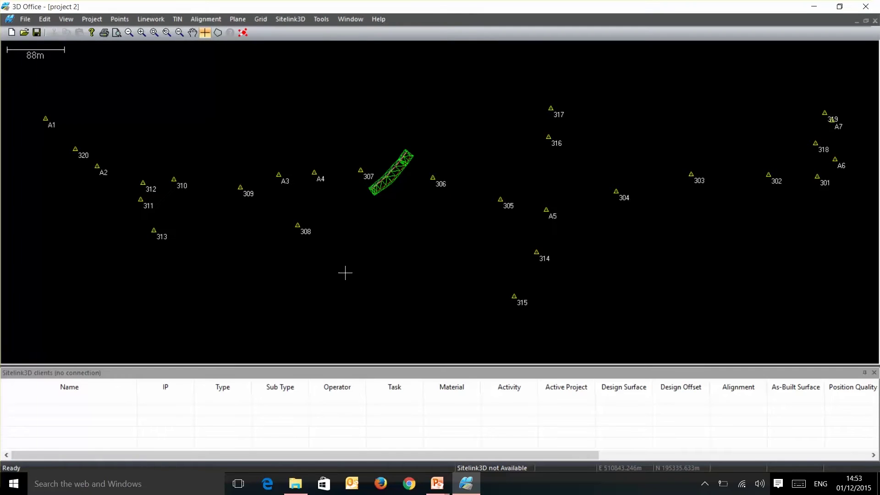